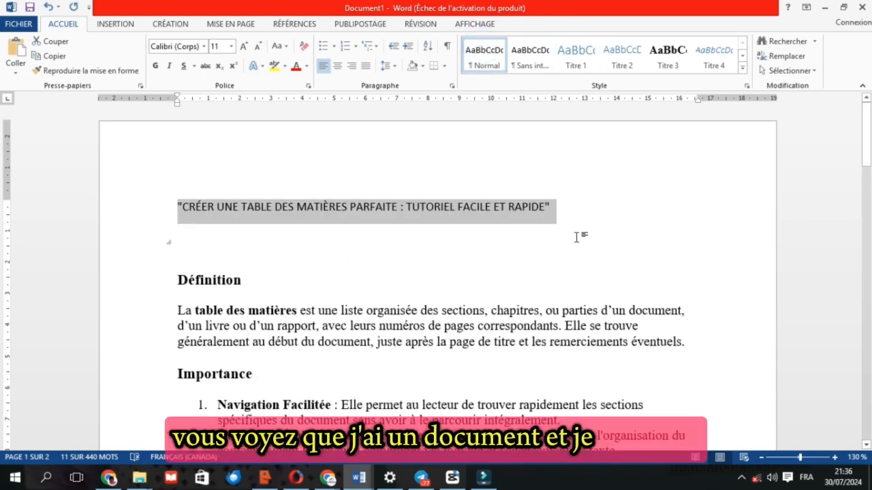
- Apply the Titre 1 style to the document title "CRÉER UNE TABLE DES MATIÈRES PARFAITE : TUTORIEL FACILE ET RAPIDE"
scroll(577, 236, down, 2)
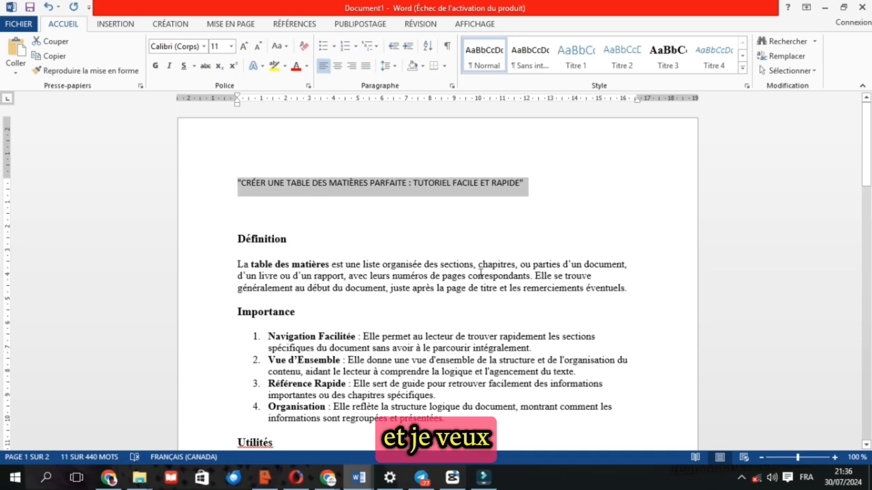
click(481, 275)
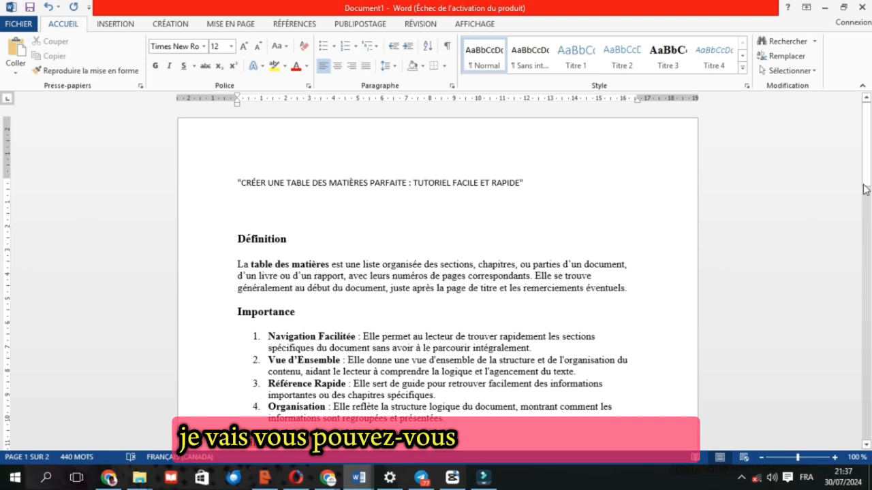
drag(869, 179, 869, 210)
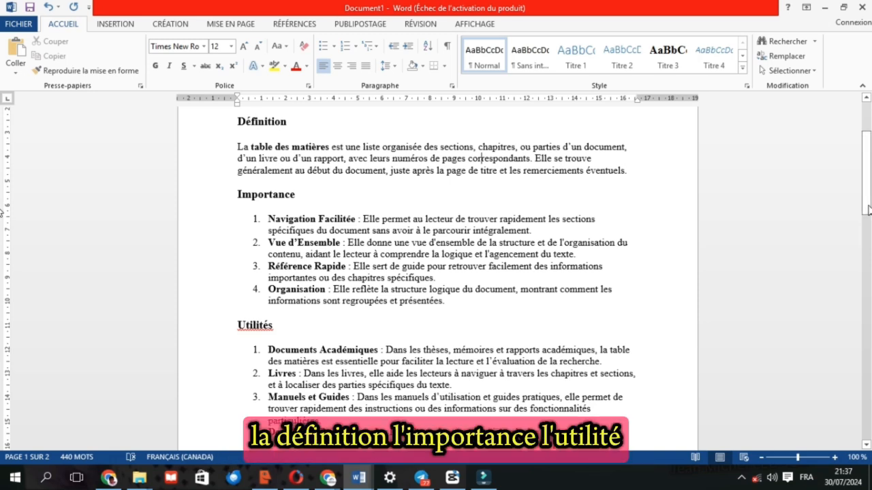
drag(868, 209, 835, 163)
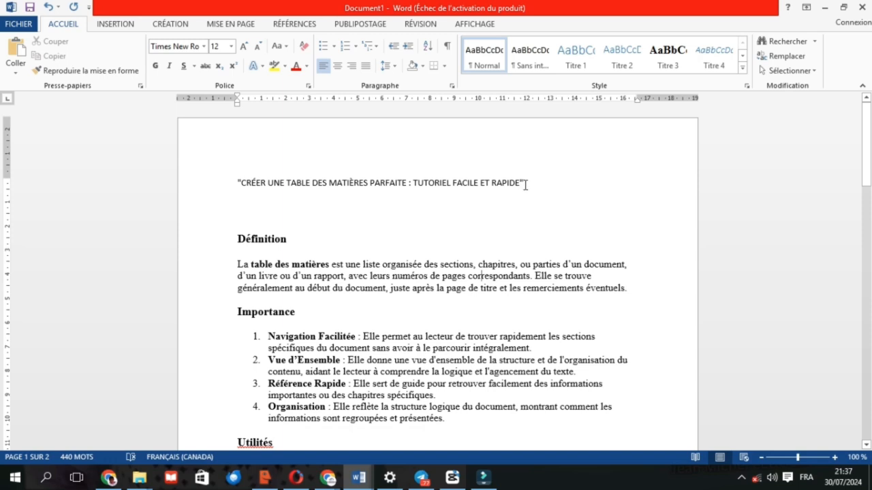
drag(524, 184, 309, 177)
drag(231, 178, 220, 183)
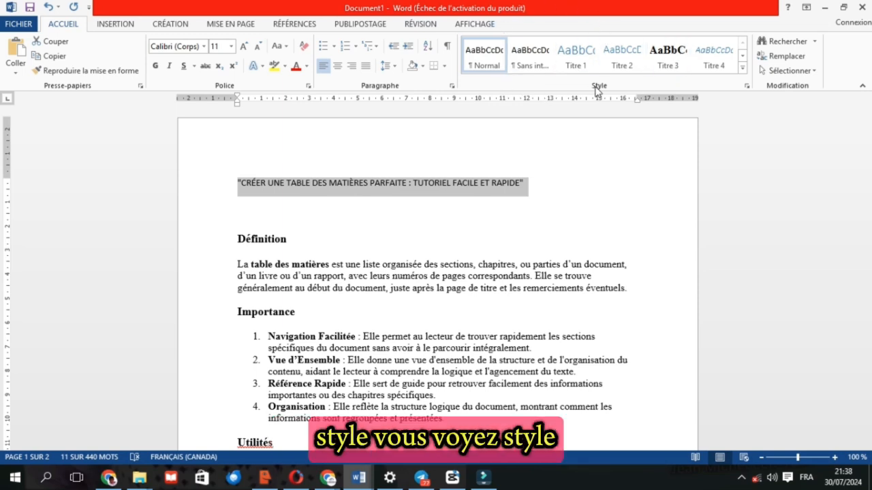
click(578, 53)
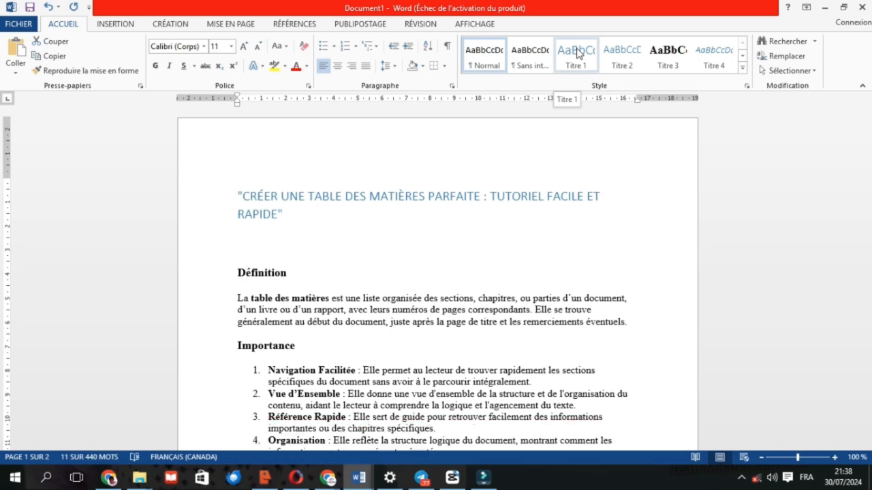
click(576, 51)
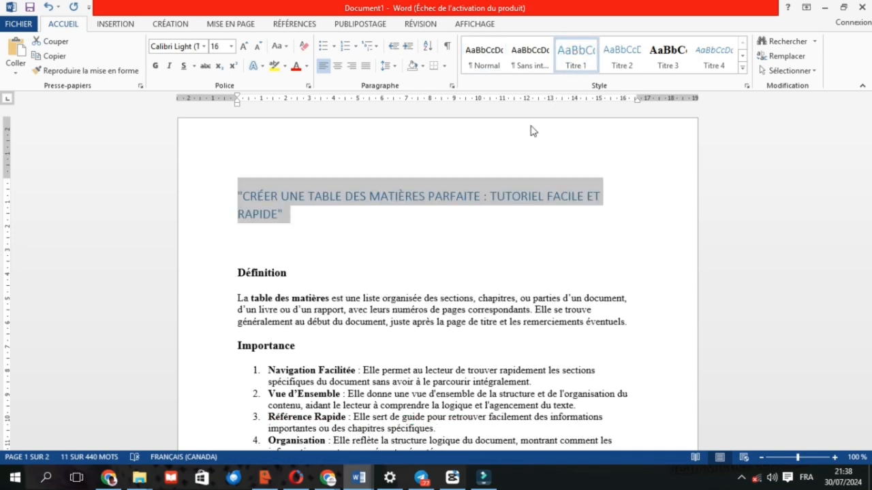
- Apply the Titre 2 style to the headings Définition, Importance and Utilités
click(288, 279)
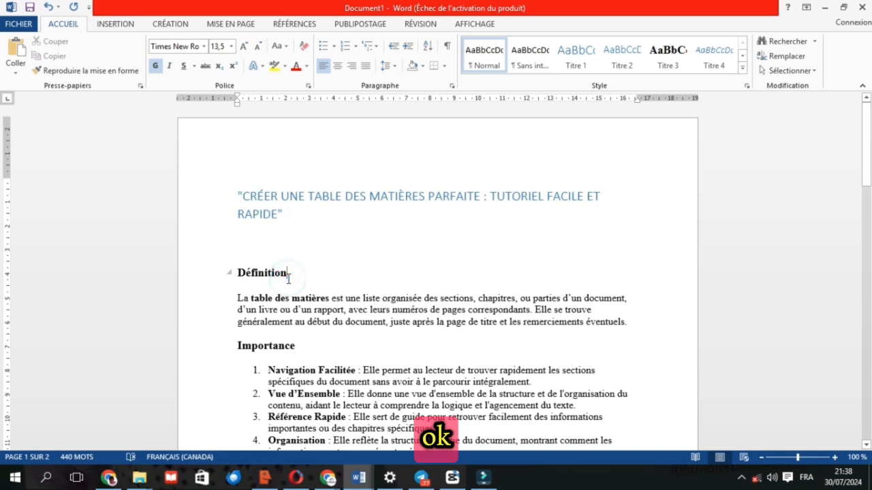
drag(253, 276, 237, 273)
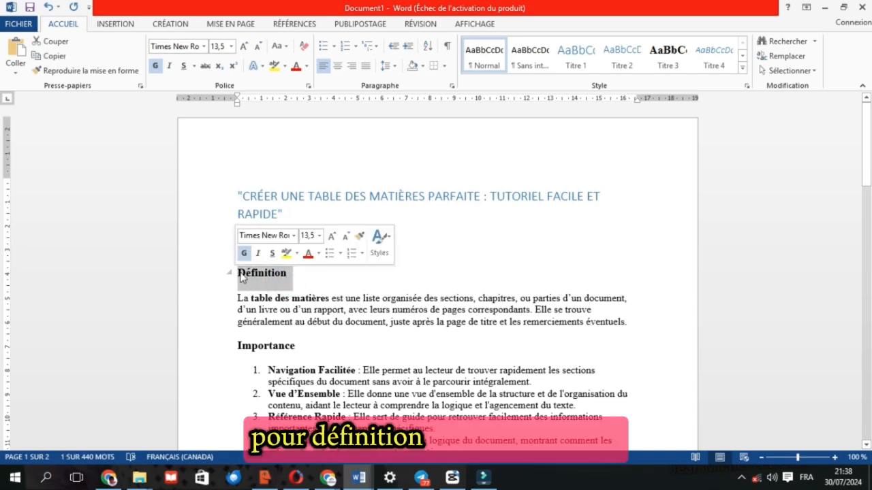
click(622, 60)
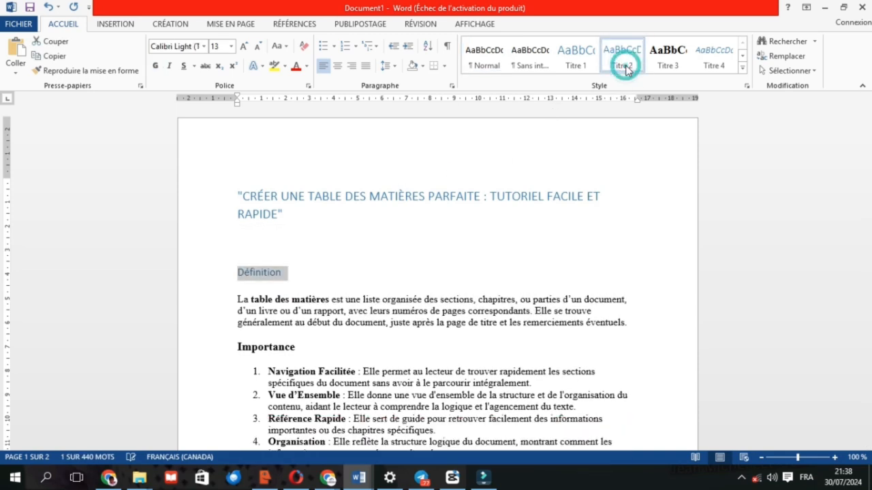
click(296, 351)
drag(296, 351, 232, 350)
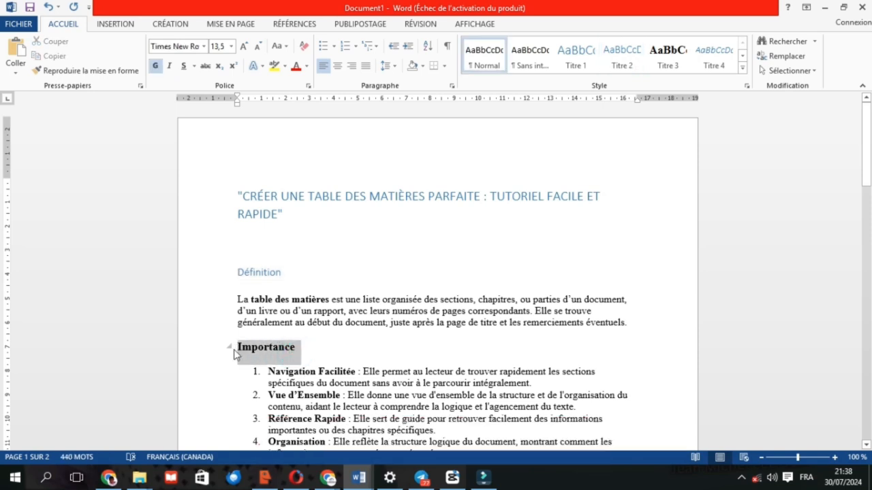
click(622, 58)
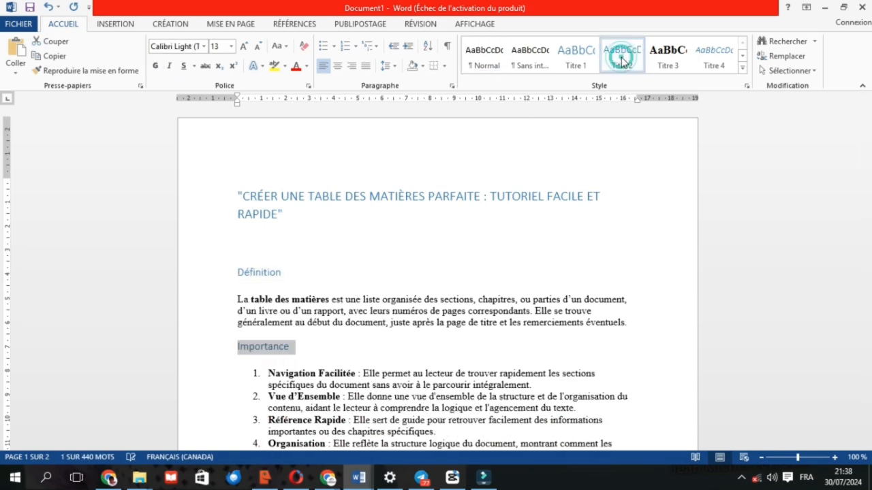
drag(865, 171, 864, 219)
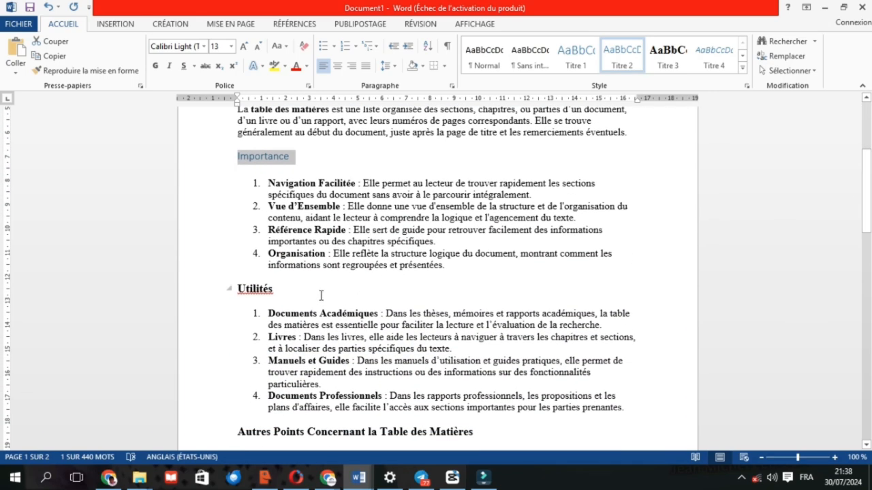
drag(278, 292, 236, 289)
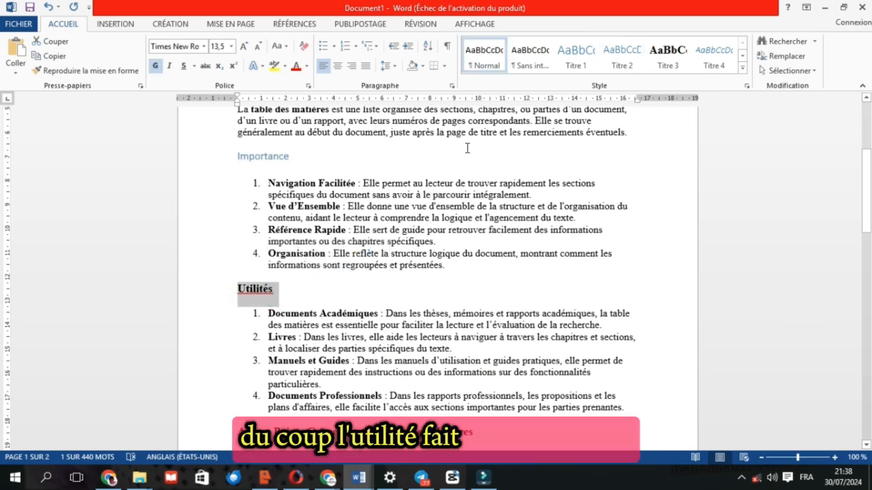
click(621, 58)
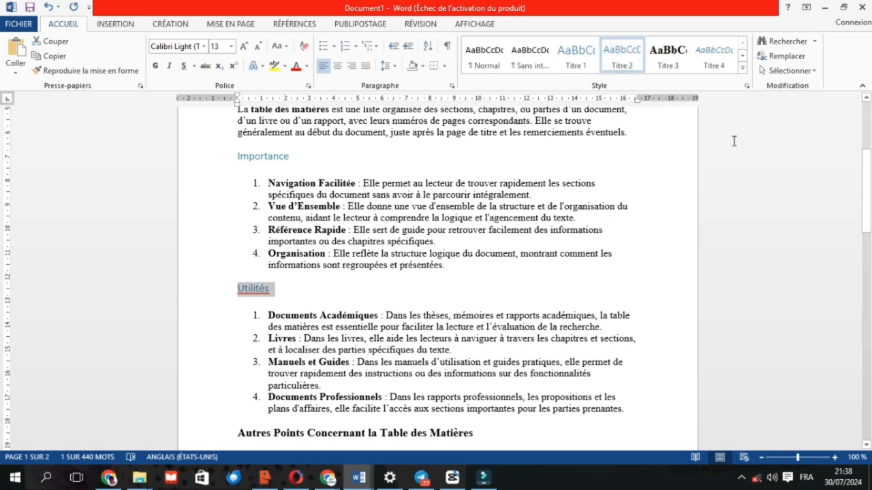
- Apply the Titre 1 style to the heading "Autres Points Concernant la Table des Matières"
drag(870, 192, 867, 235)
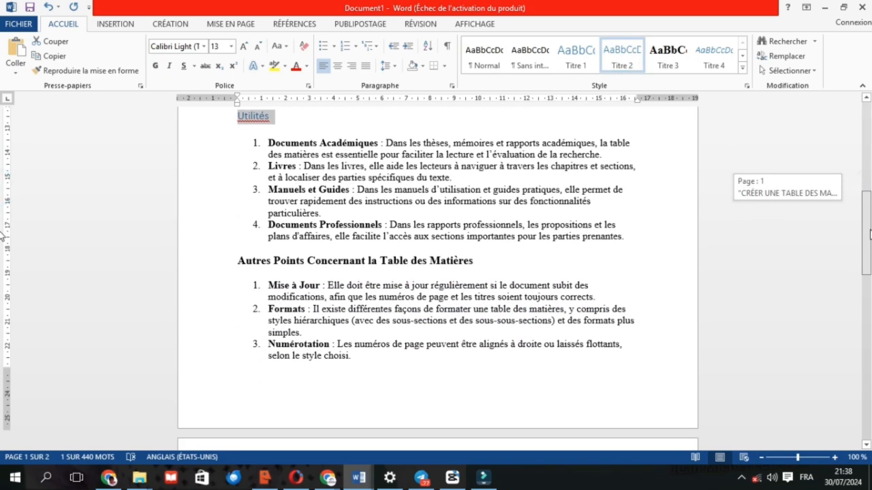
drag(485, 262, 252, 270)
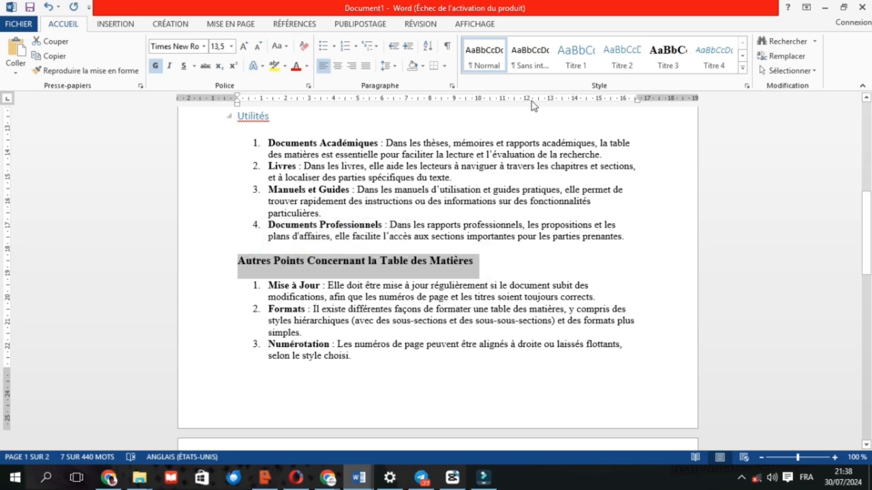
click(588, 60)
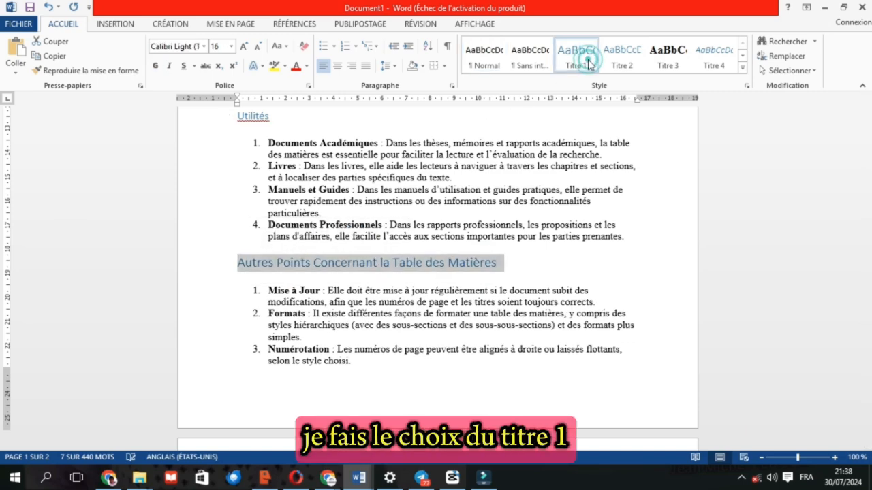
- Apply the Titre 2 style to the heading Exemples on the second page
drag(868, 215, 867, 281)
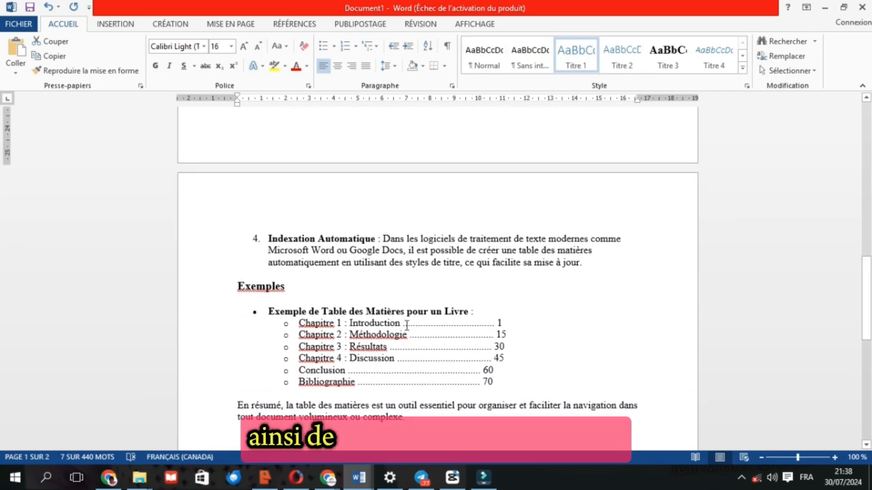
double_click(286, 286)
click(640, 62)
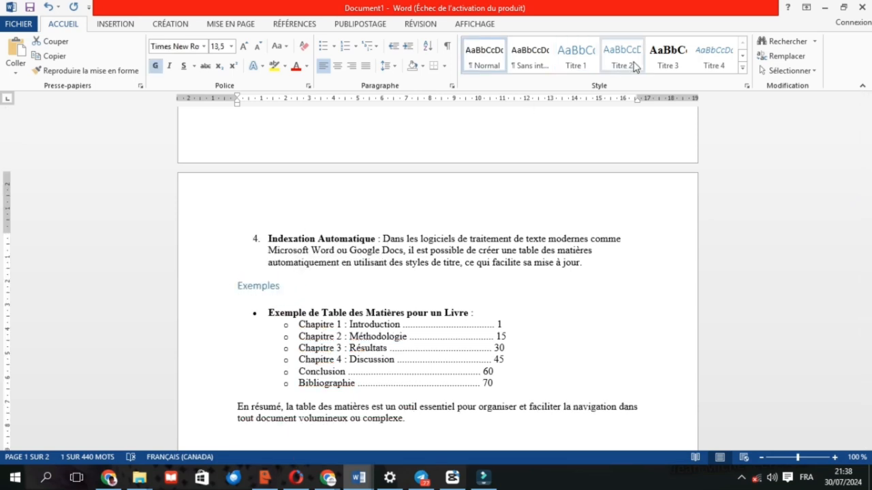
click(765, 179)
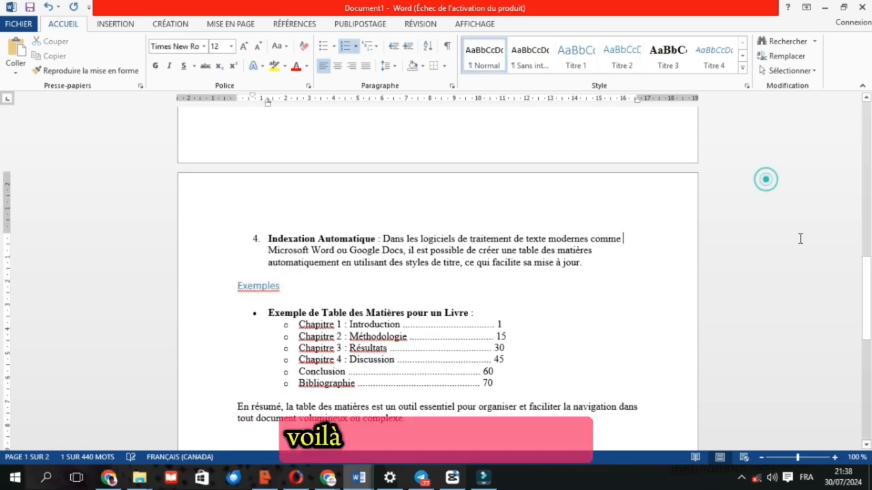
- Review the styled headings from the document title through to the Exemples section on page 2
drag(869, 289, 826, 118)
mouse_move(870, 135)
mouse_down()
mouse_move(868, 241)
mouse_move(868, 121)
mouse_up()
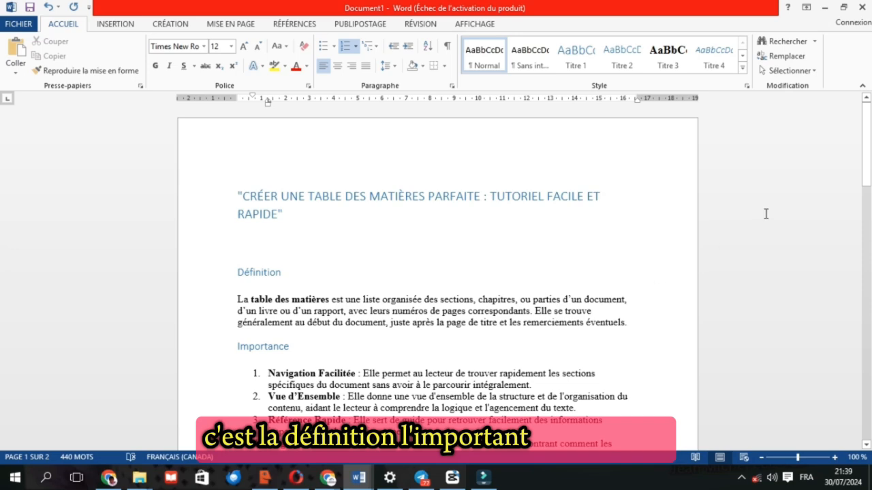
drag(867, 152, 864, 295)
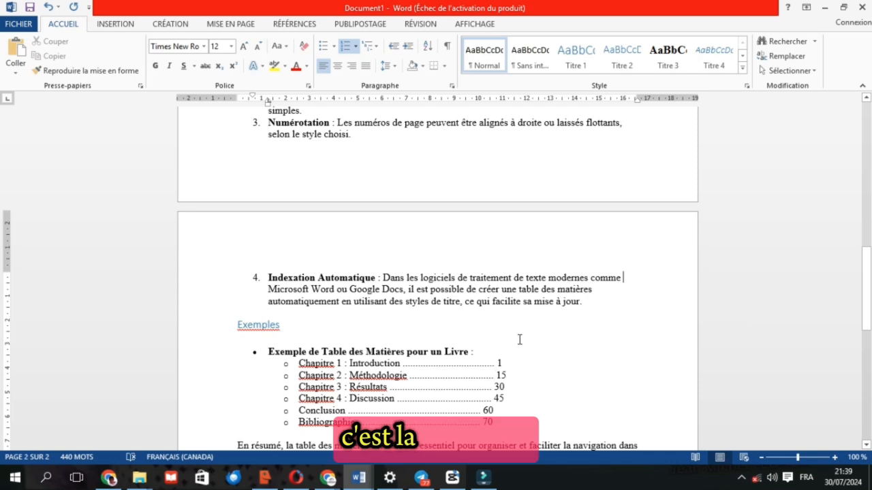
drag(867, 320, 867, 332)
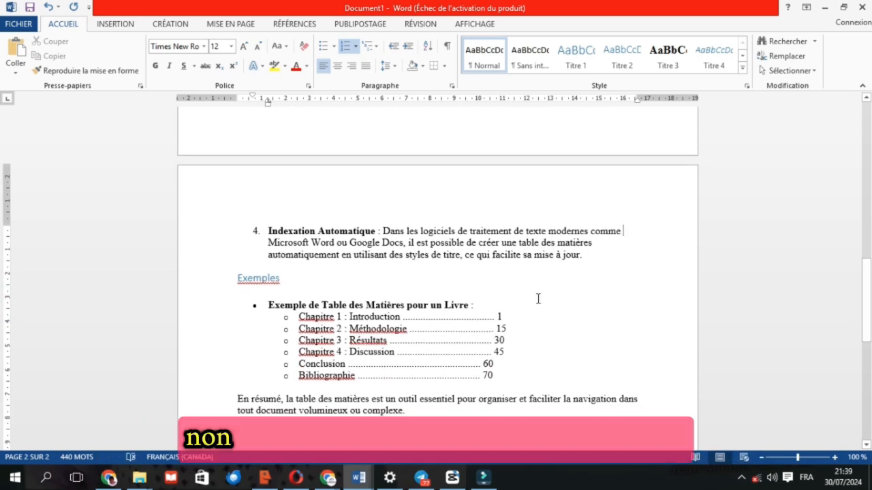
click(472, 329)
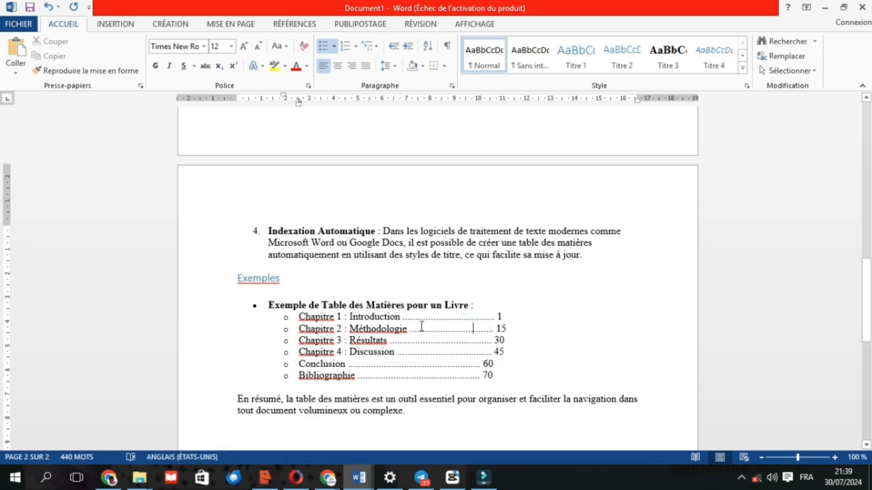
drag(865, 294, 818, 136)
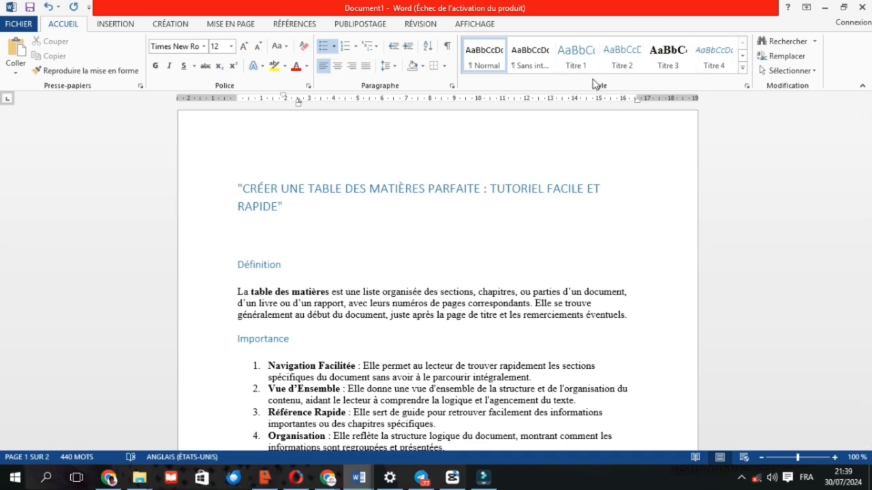
- Add an empty paragraph above the document title and insert the predefined Table automatique 1 table of contents there
click(254, 173)
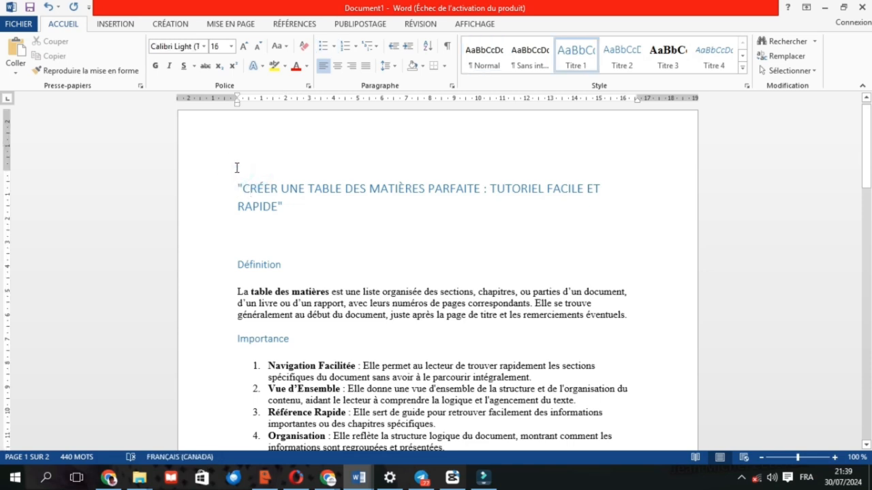
key(Return)
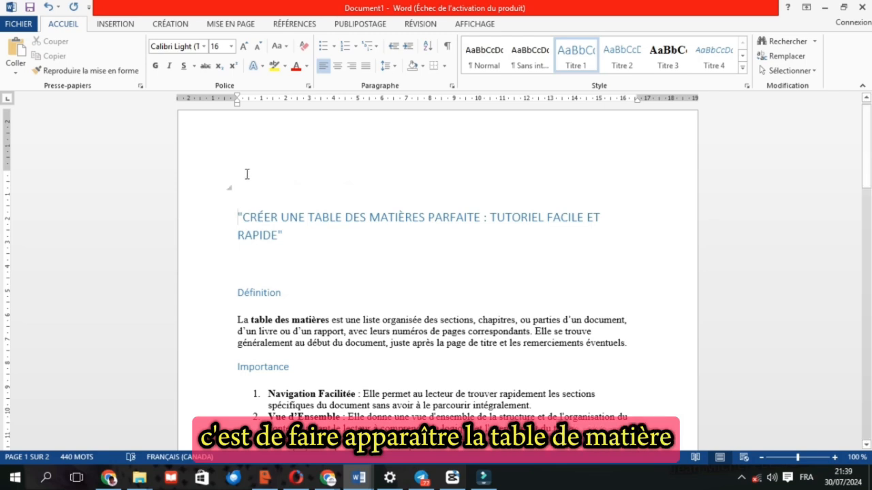
click(245, 174)
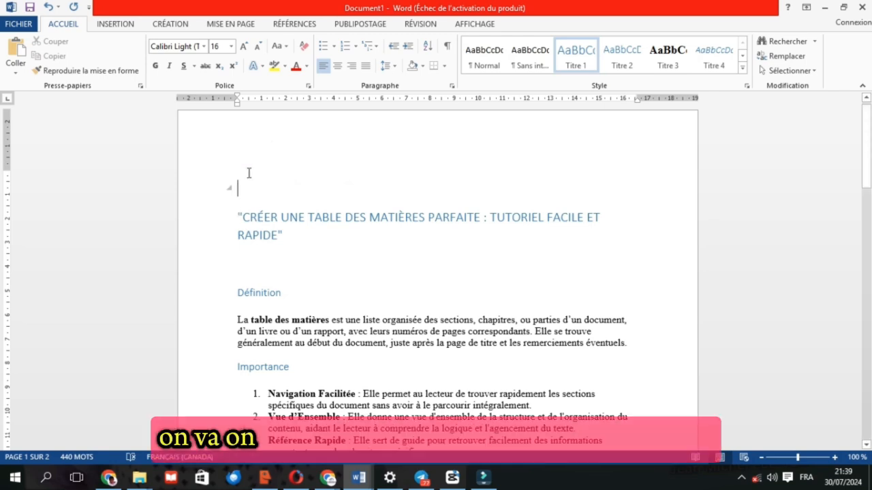
click(304, 21)
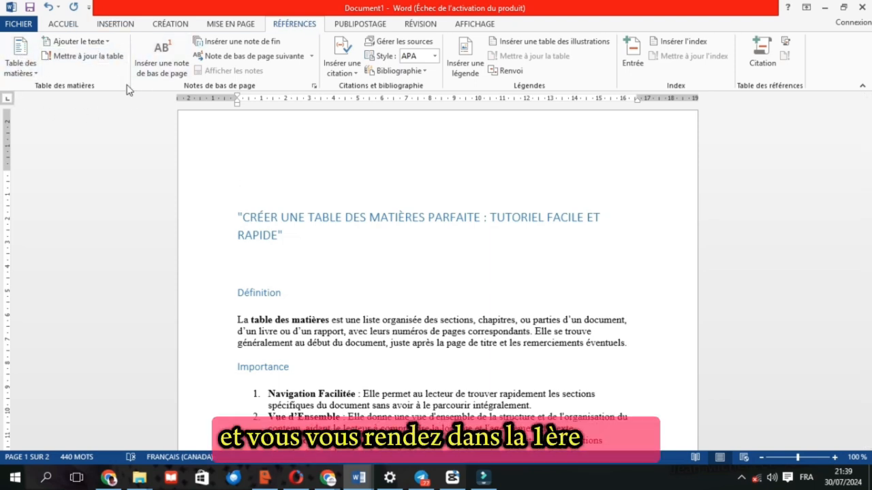
click(33, 74)
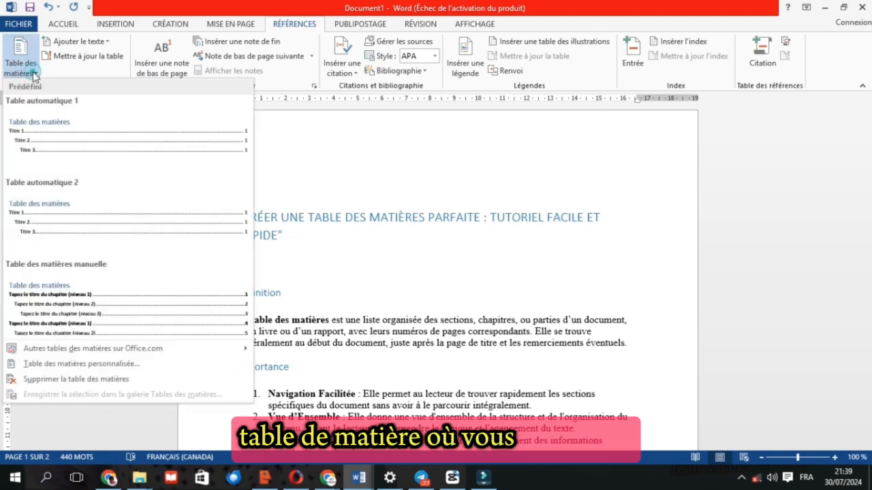
click(58, 143)
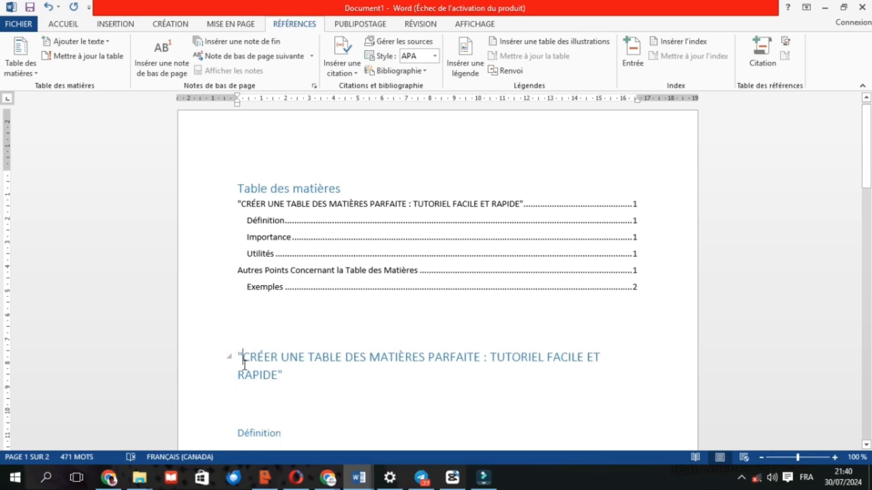
- Number the title heading below the table of contents by inserting "1.1." just after its opening quotation mark
text(1)
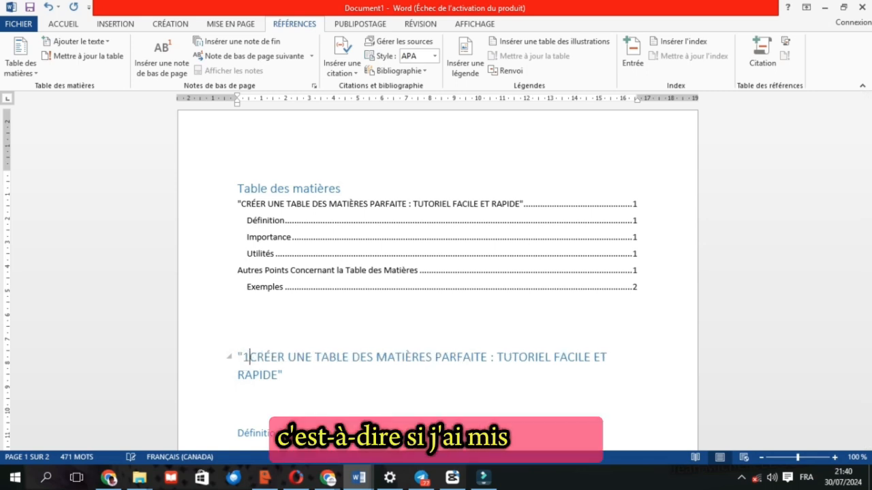
text(.)
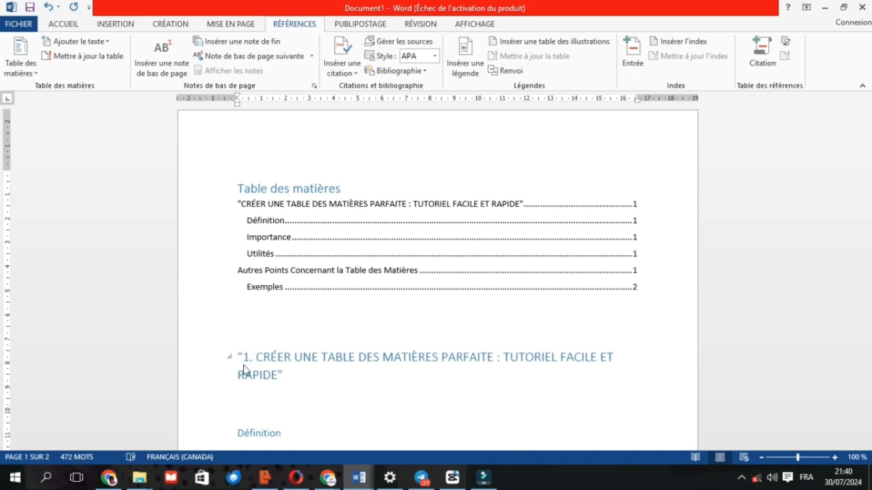
key(BackSpace)
text(1)
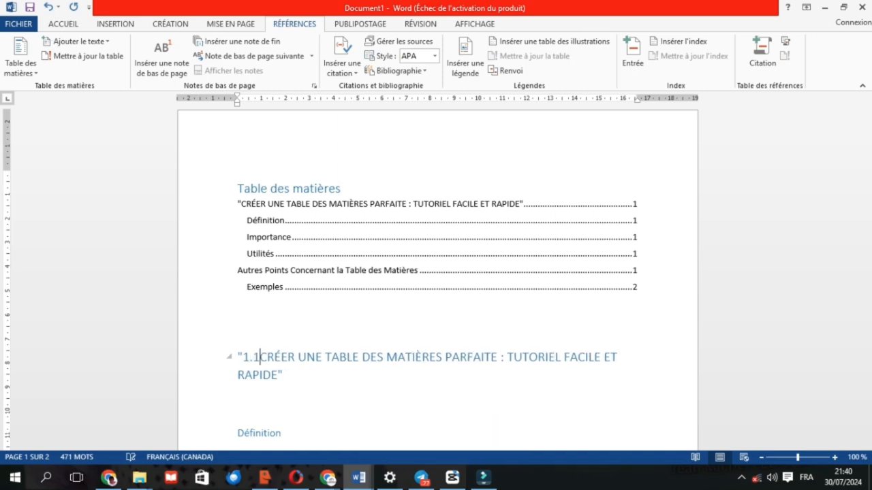
text(.)
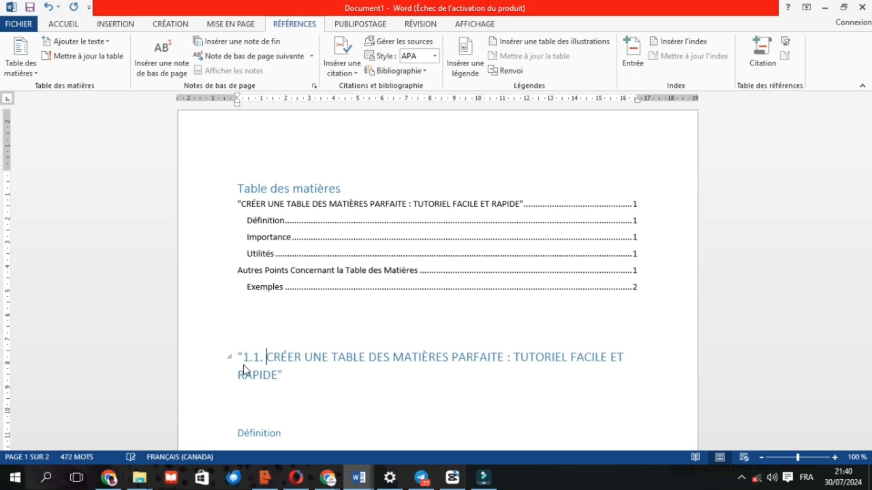
- Update the table of contents using the option "Mettre à jour toute la table"
click(336, 270)
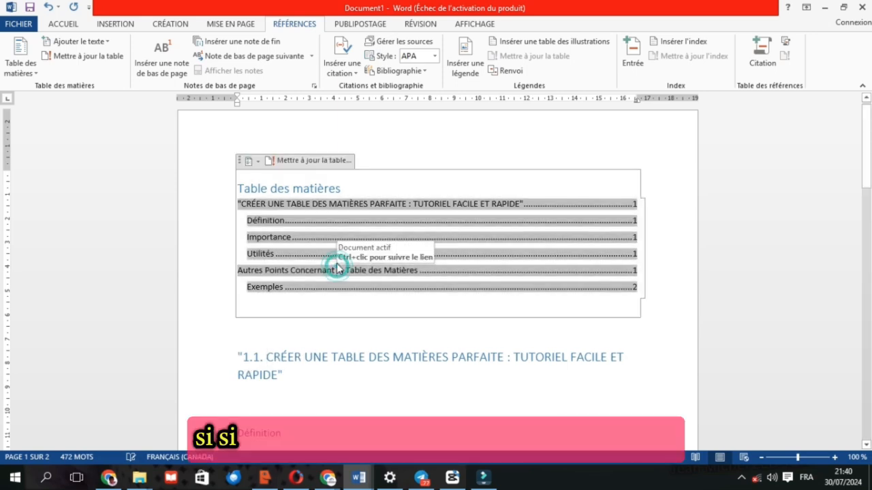
click(336, 170)
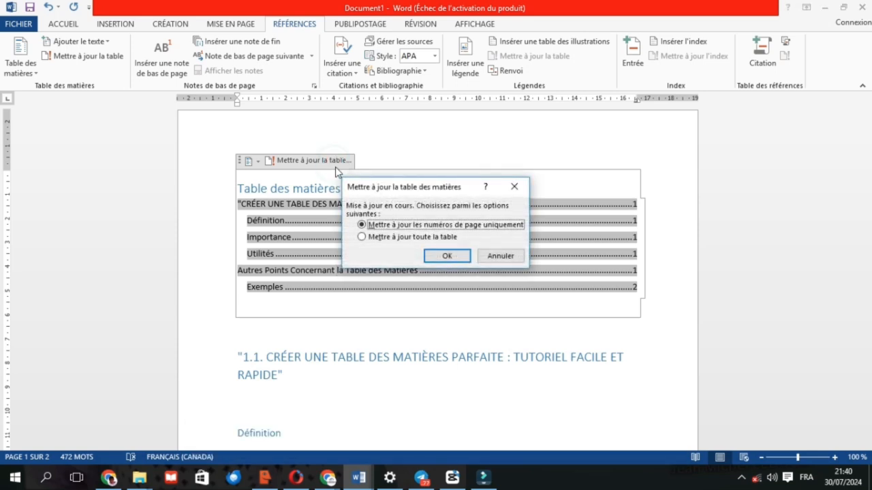
click(361, 237)
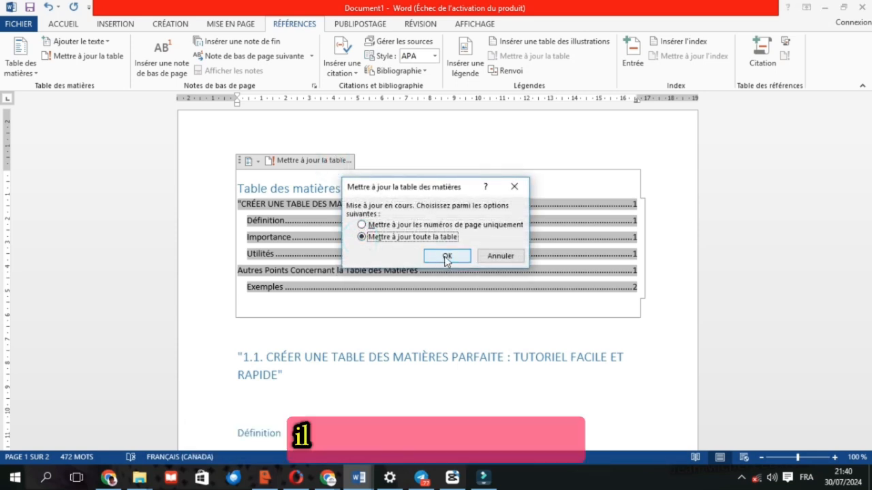